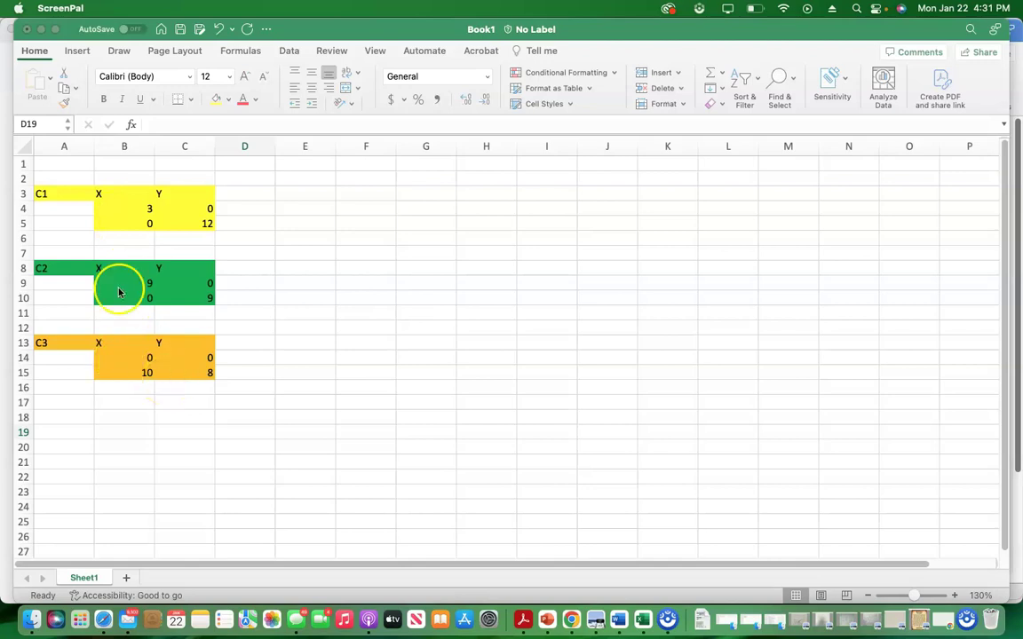
Bring the Excel workbook with the colour-coded C1, C2 and C3 X/Y tables to the front.
left_click(114, 209)
Select the C1 values B4:C5 and insert a Scatter with Straight Lines and Markers chart.
left_click(114, 209)
left_click_drag(114, 209, 206, 224)
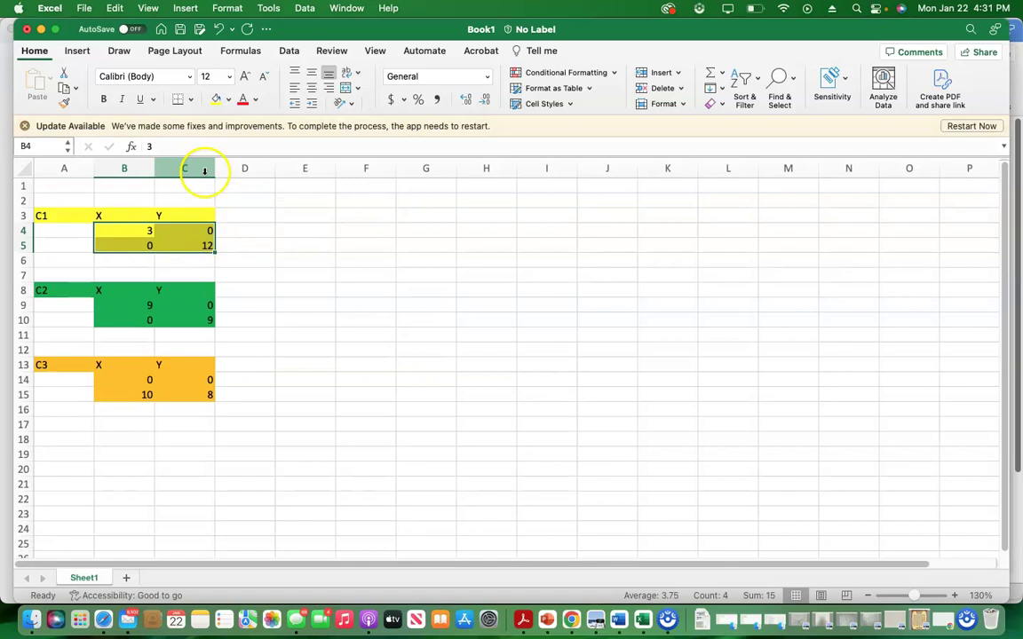
left_click(26, 126)
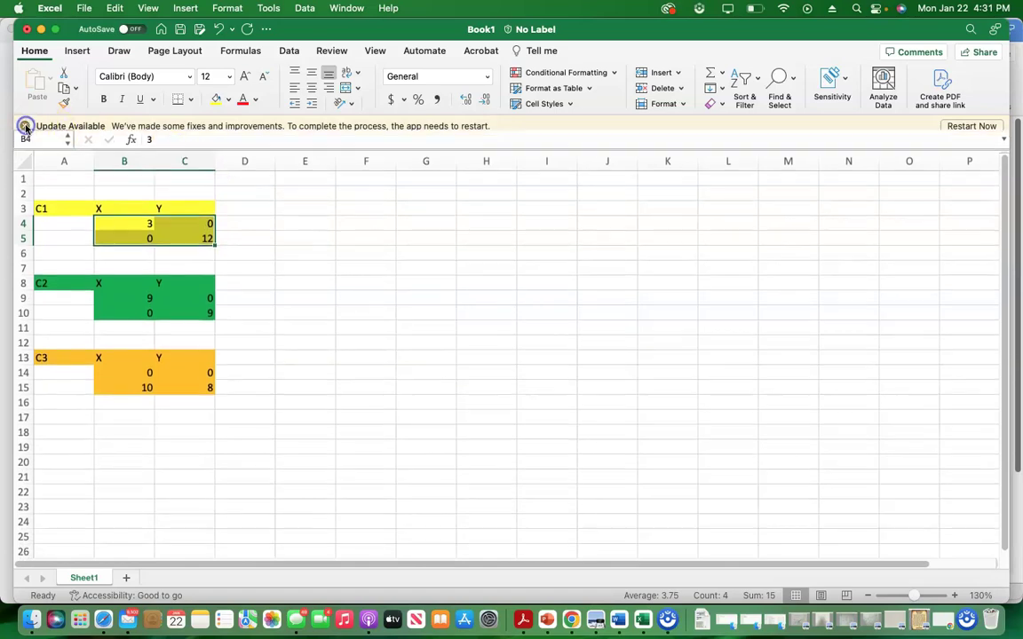
left_click(77, 51)
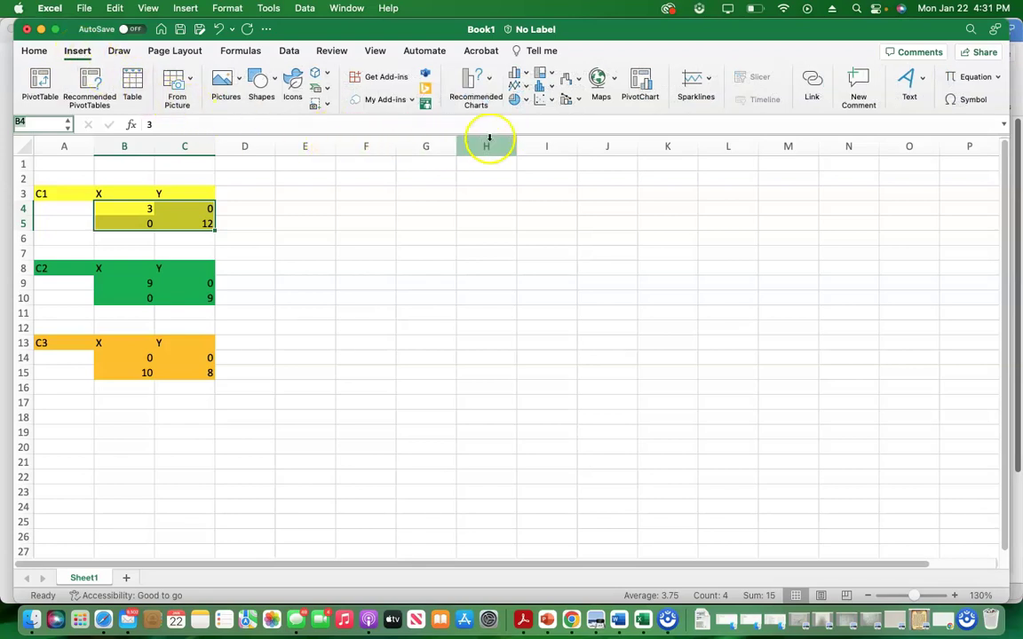
left_click(551, 103)
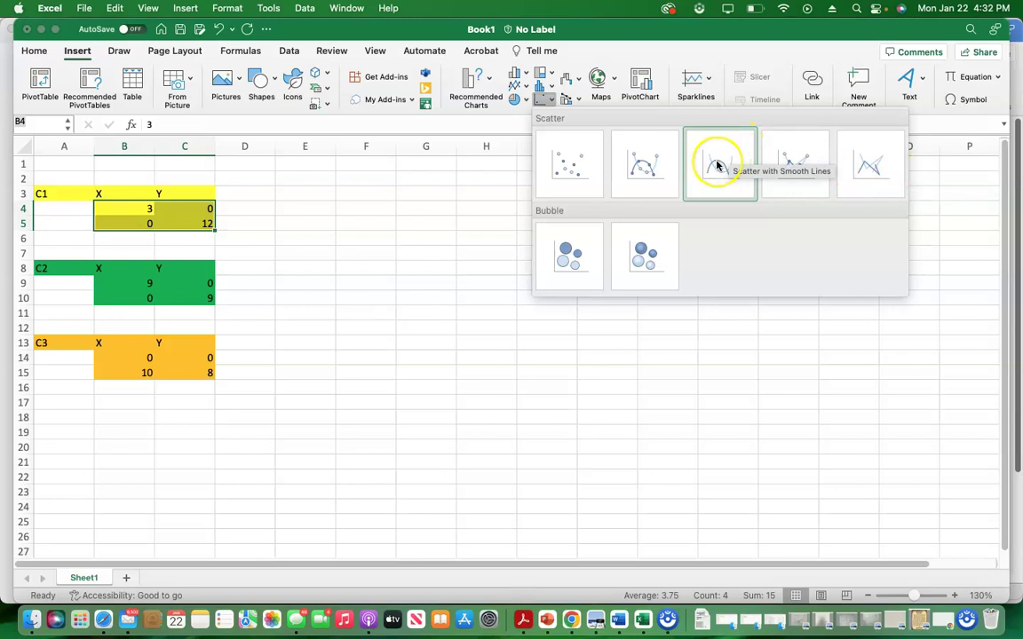
left_click(793, 169)
key("Escape")
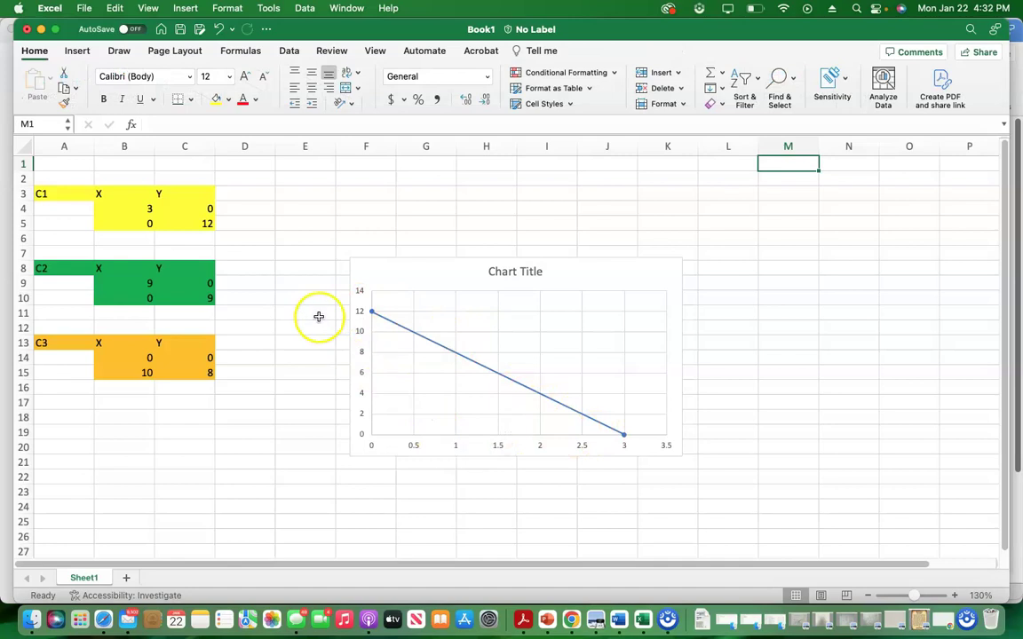
left_click(148, 224)
type("0")
key("Return")
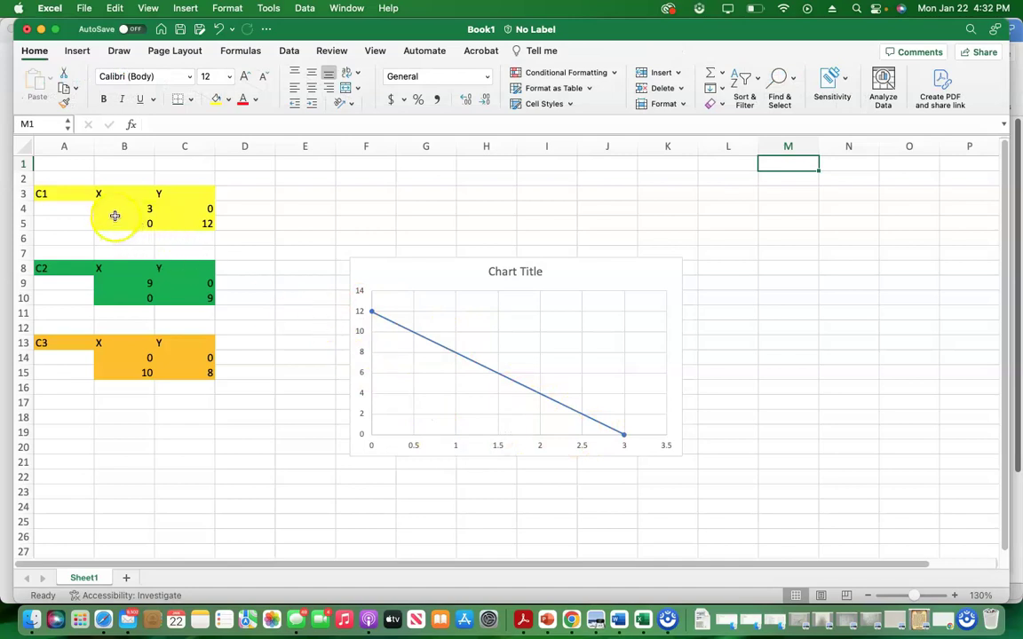
left_click(207, 224)
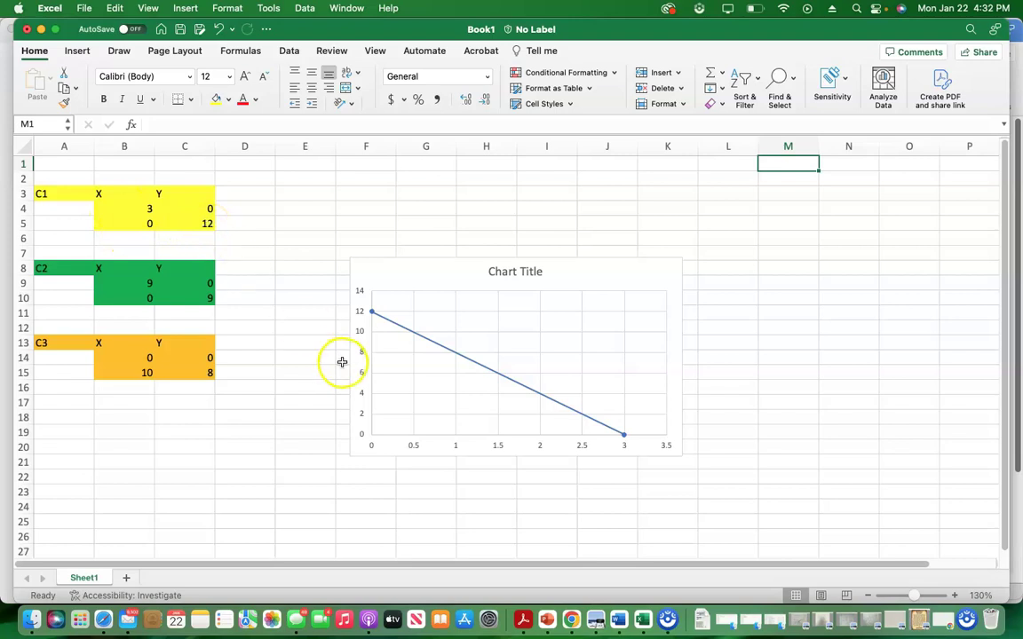
Open Select Data Source from the chart's context menu and move the dialog aside.
right_click(473, 389)
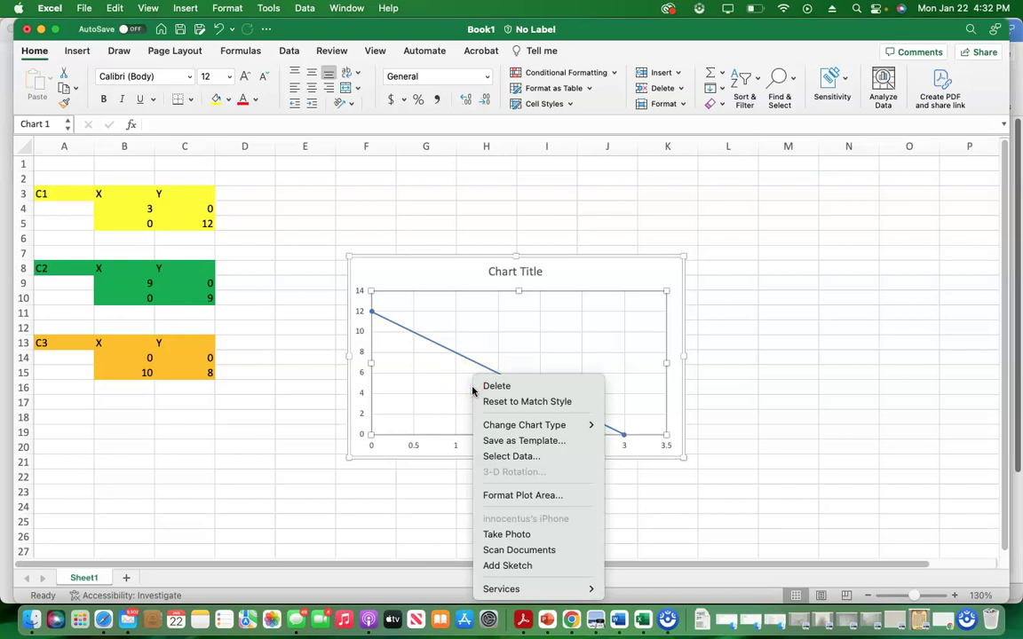
left_click(521, 458)
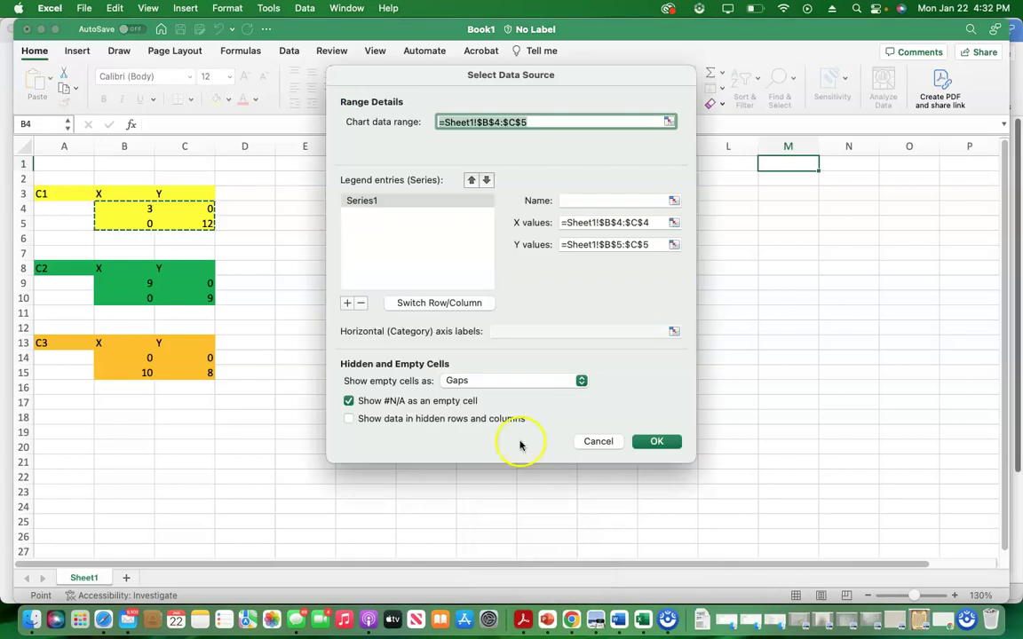
left_click_drag(611, 74, 714, 86)
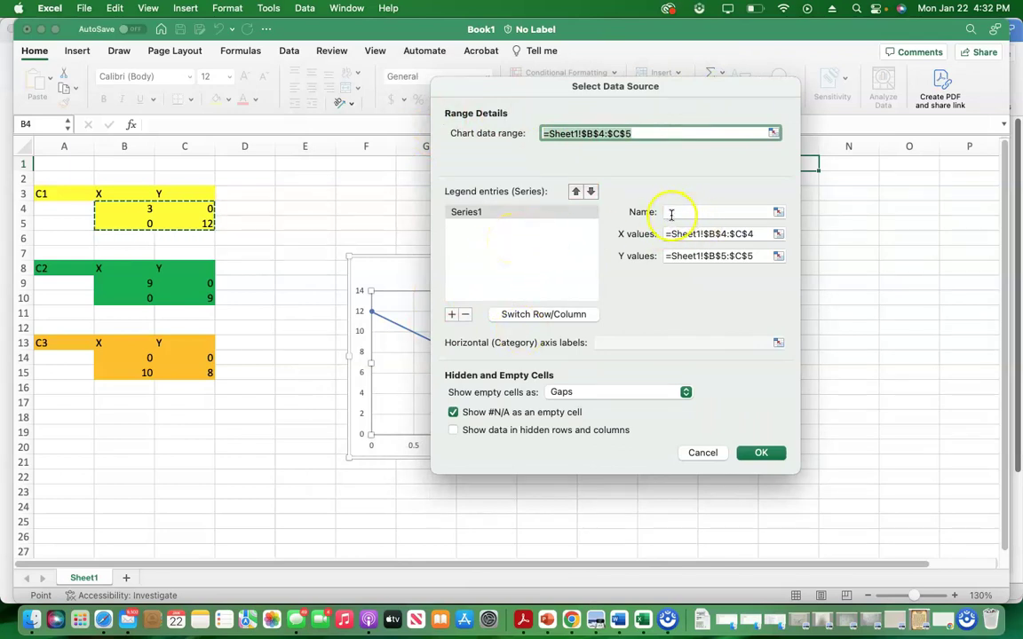
Rename Series1 to C1 and clear its B4:C4 X values range.
left_click(189, 252)
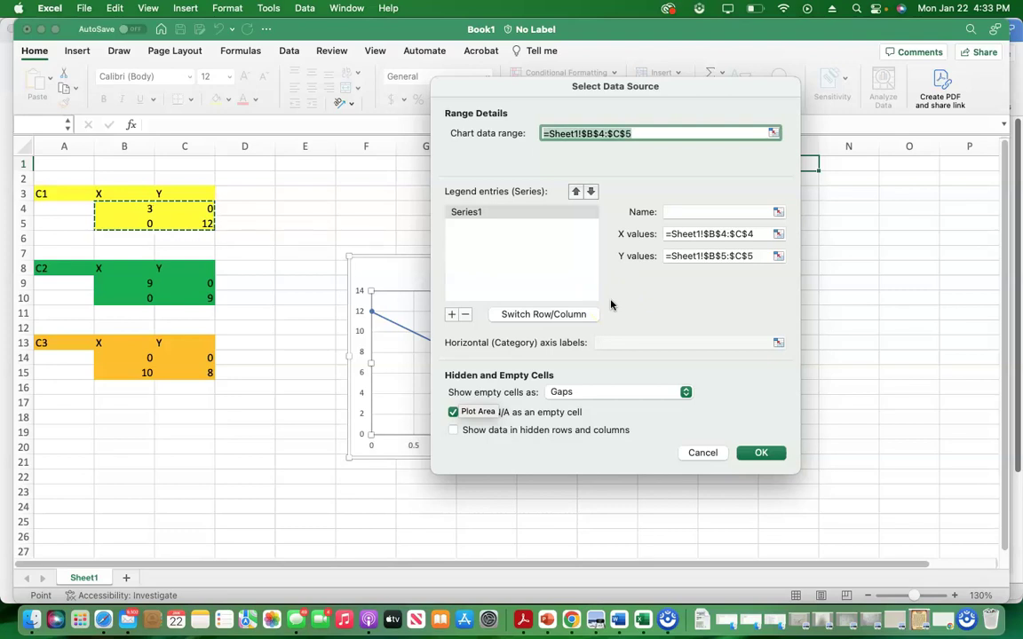
left_click(675, 212)
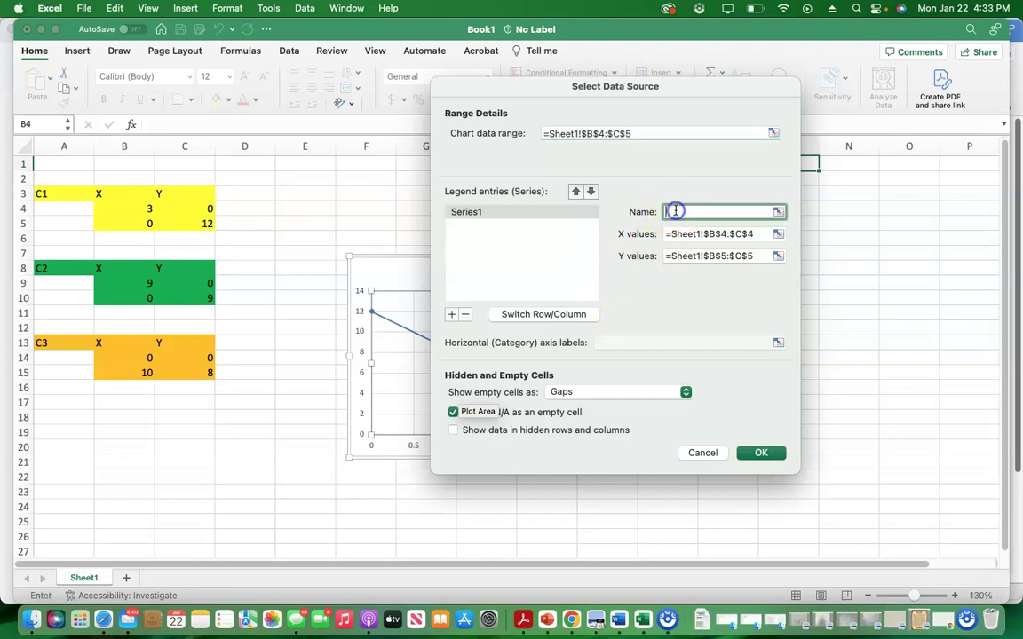
type("C1")
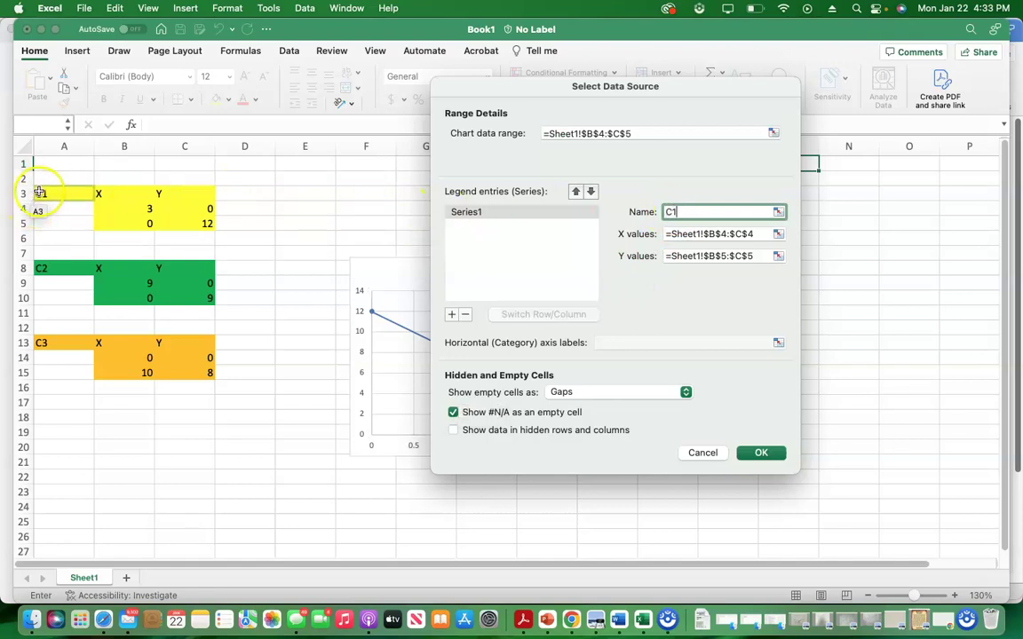
left_click(475, 213)
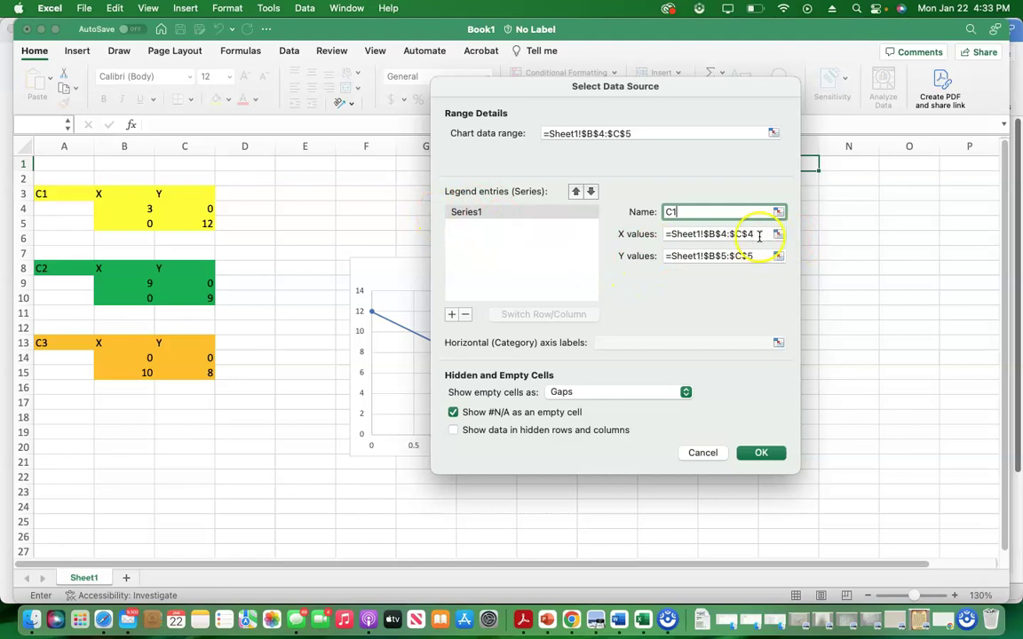
left_click_drag(758, 234, 655, 226)
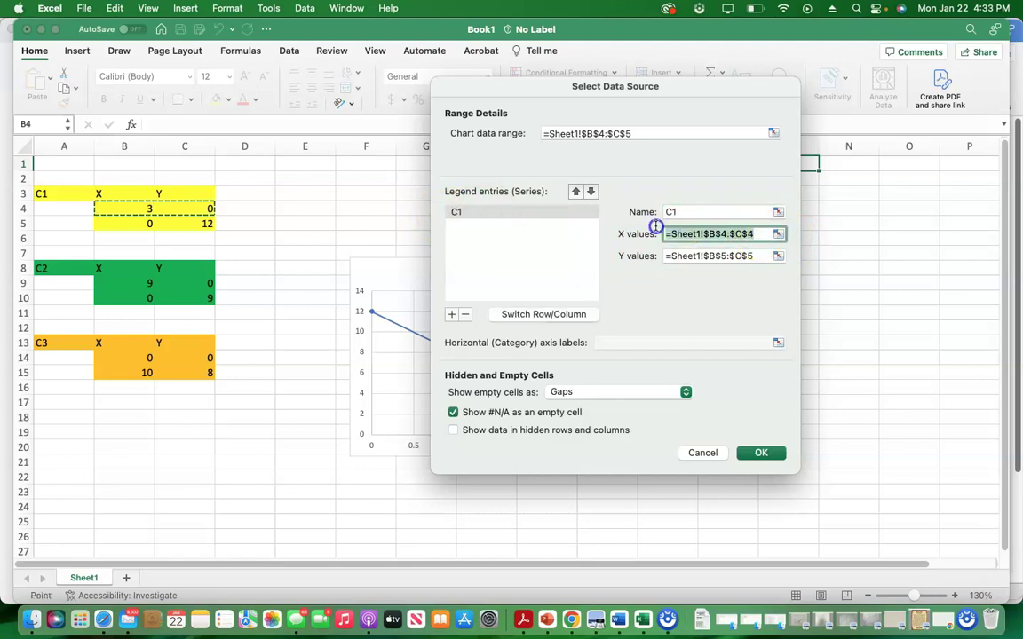
key("BackSpace")
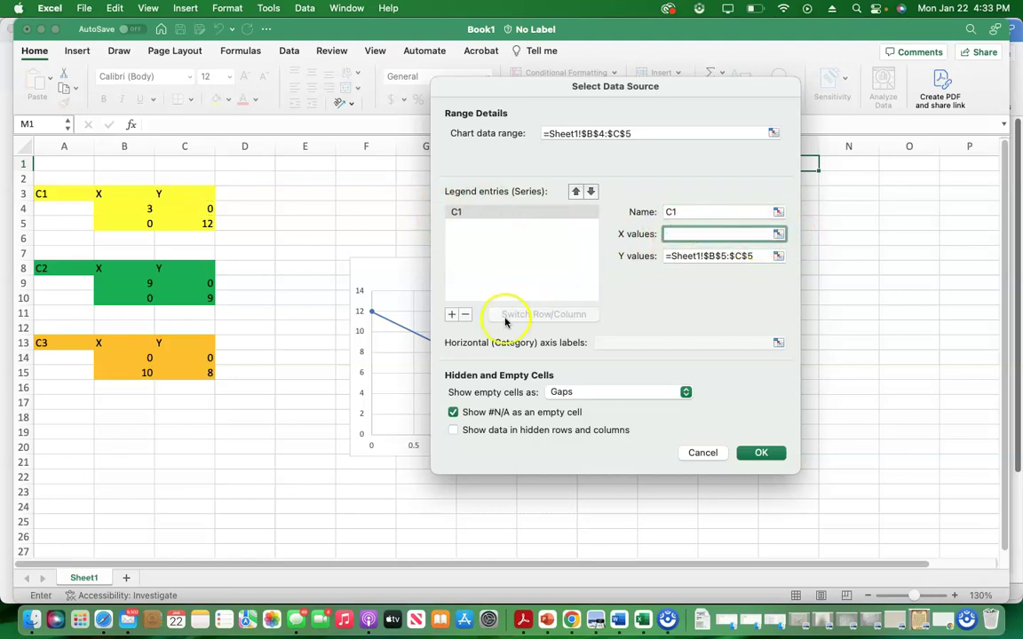
left_click(366, 353)
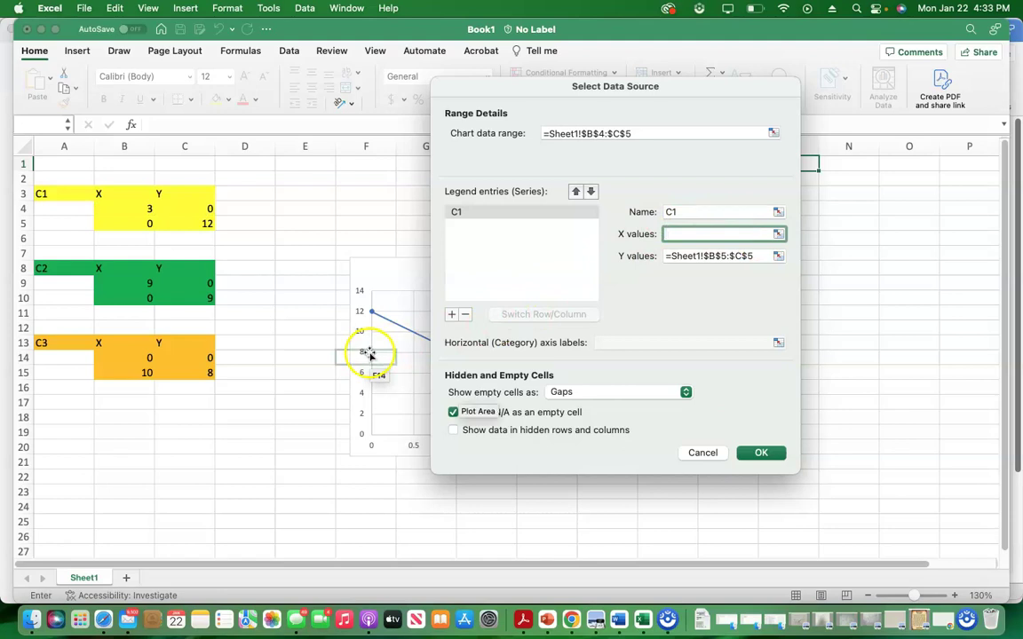
Set series C1's X values to B4:B5 and Y values to C4:C5, then confirm.
left_click(131, 209)
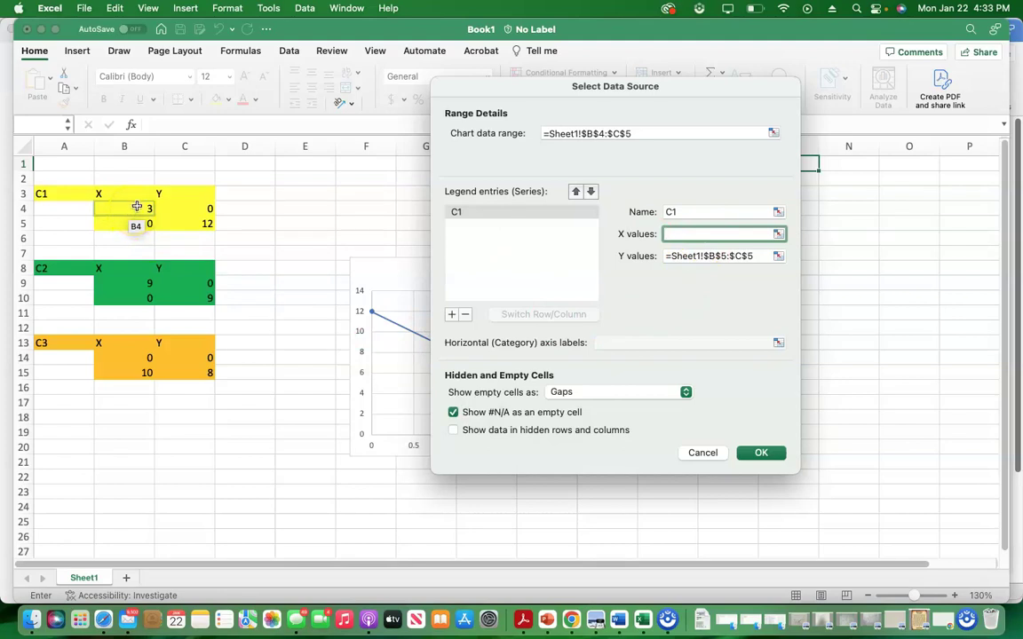
left_click(136, 207)
left_click_drag(136, 207, 137, 224)
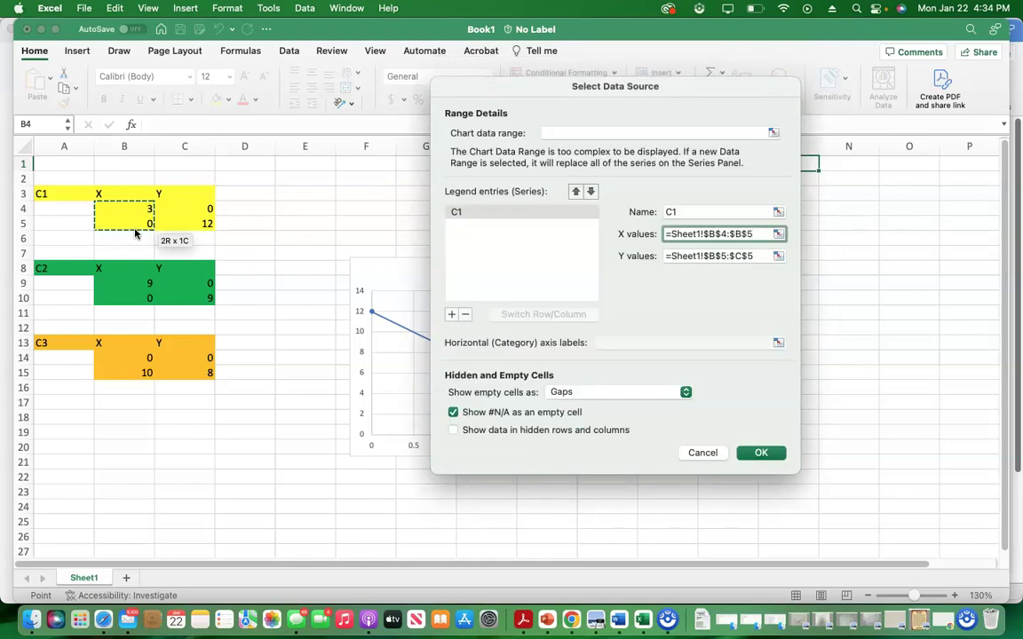
left_click(754, 234)
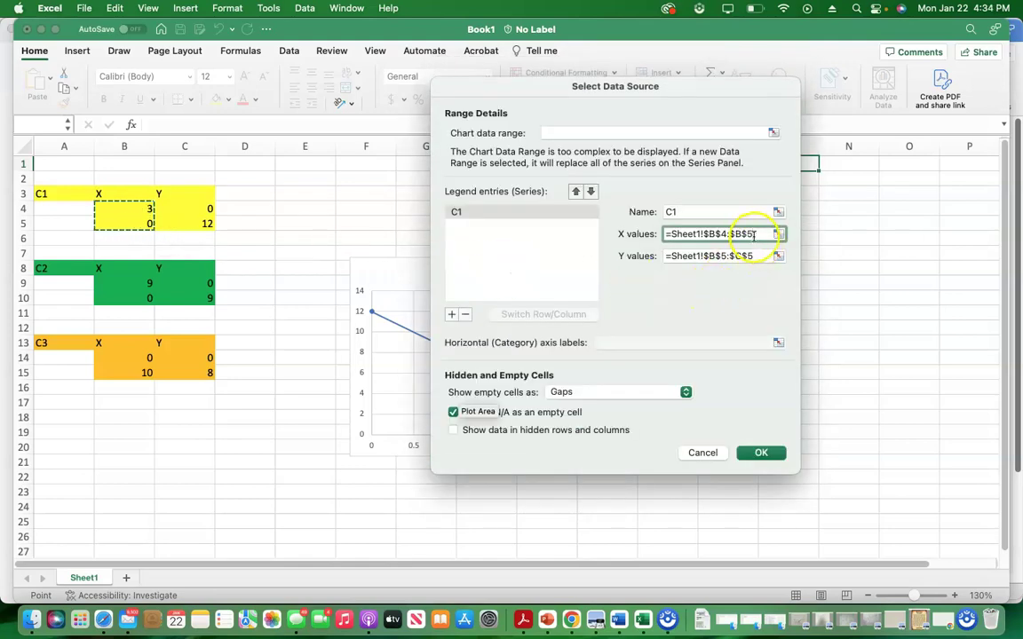
left_click_drag(754, 257, 659, 249)
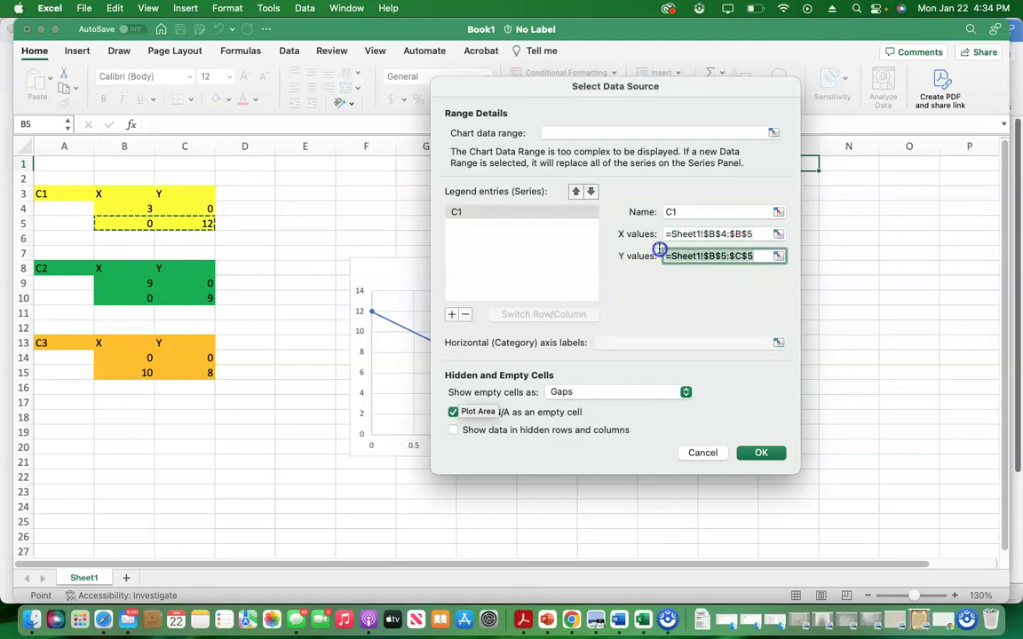
key("BackSpace")
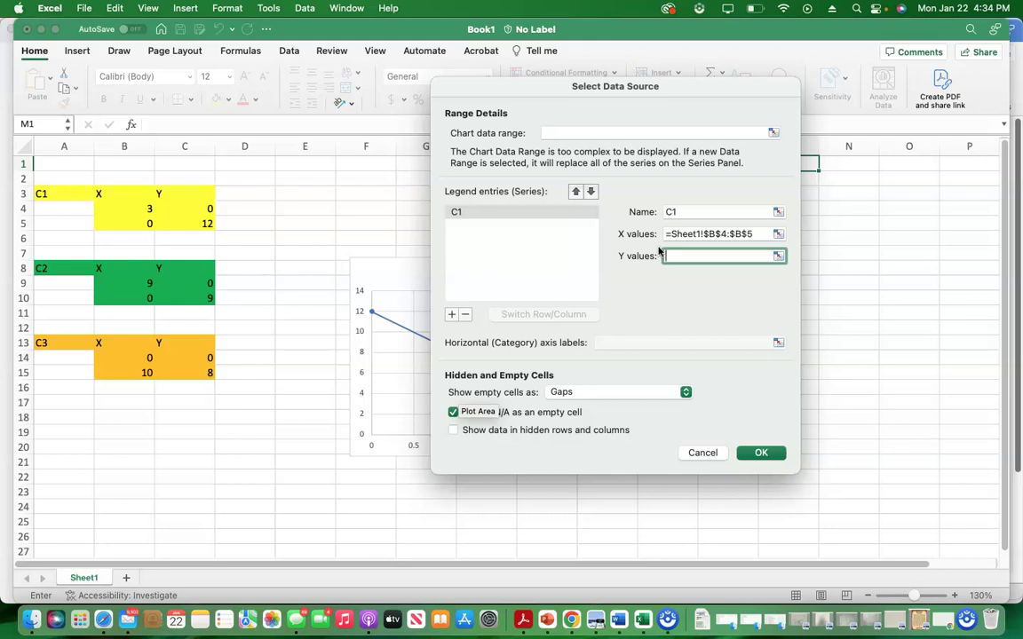
left_click(662, 259)
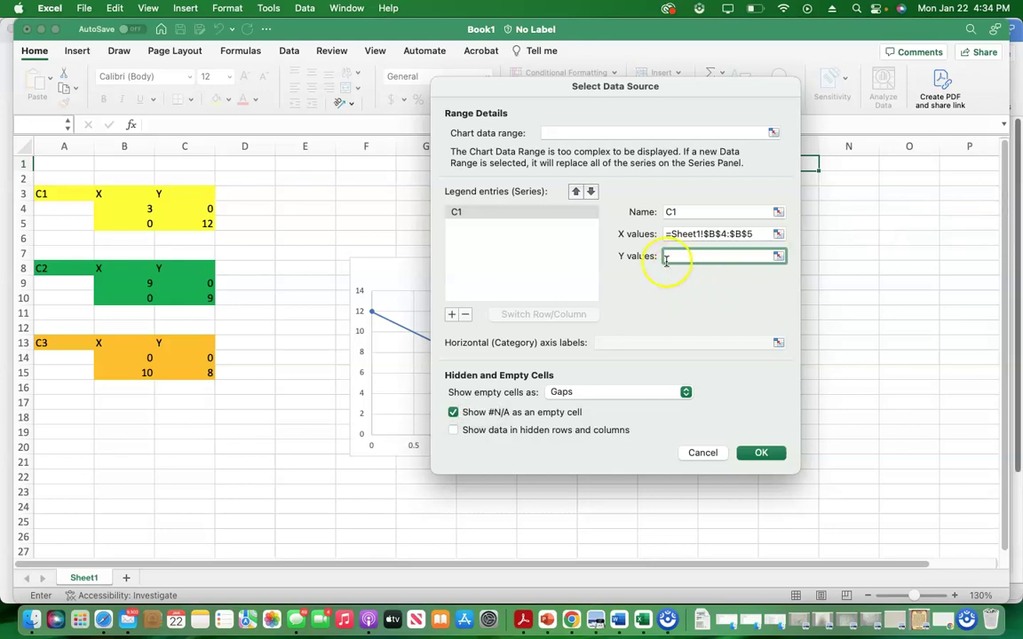
left_click(193, 206)
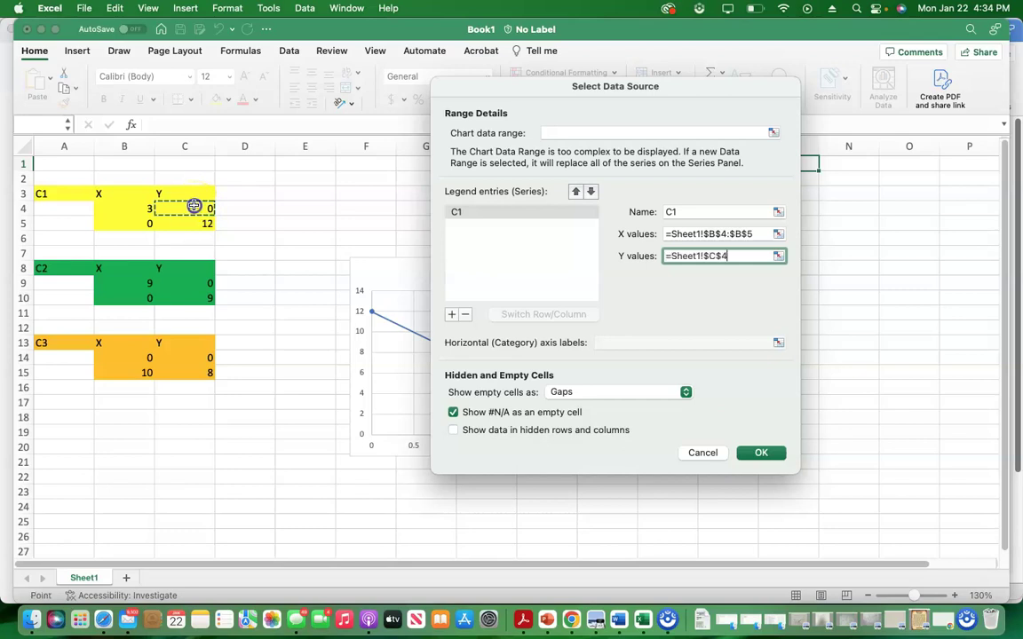
left_click_drag(193, 206, 194, 230)
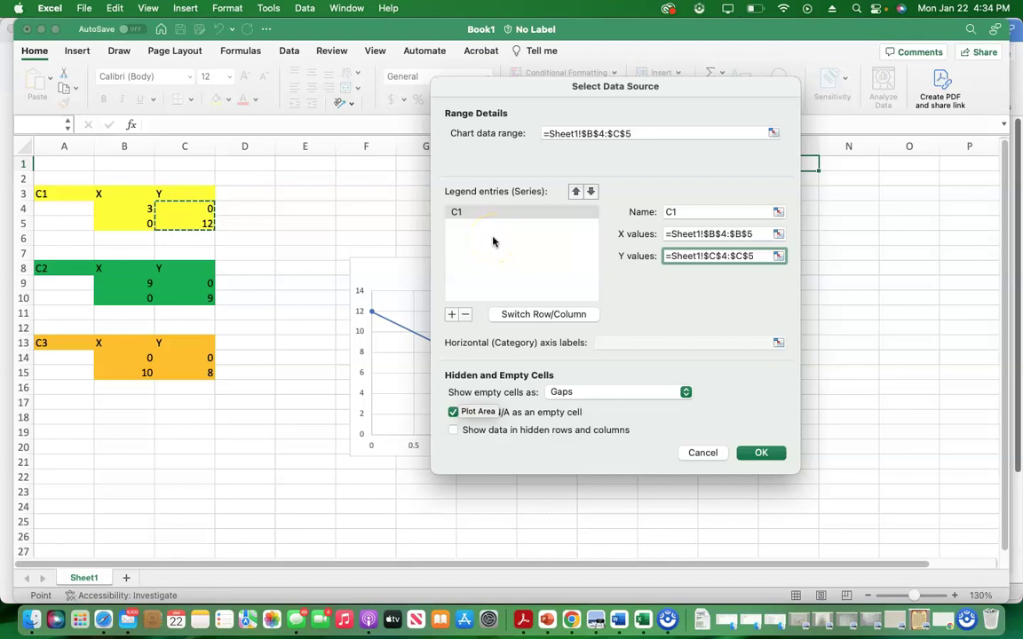
left_click(761, 454)
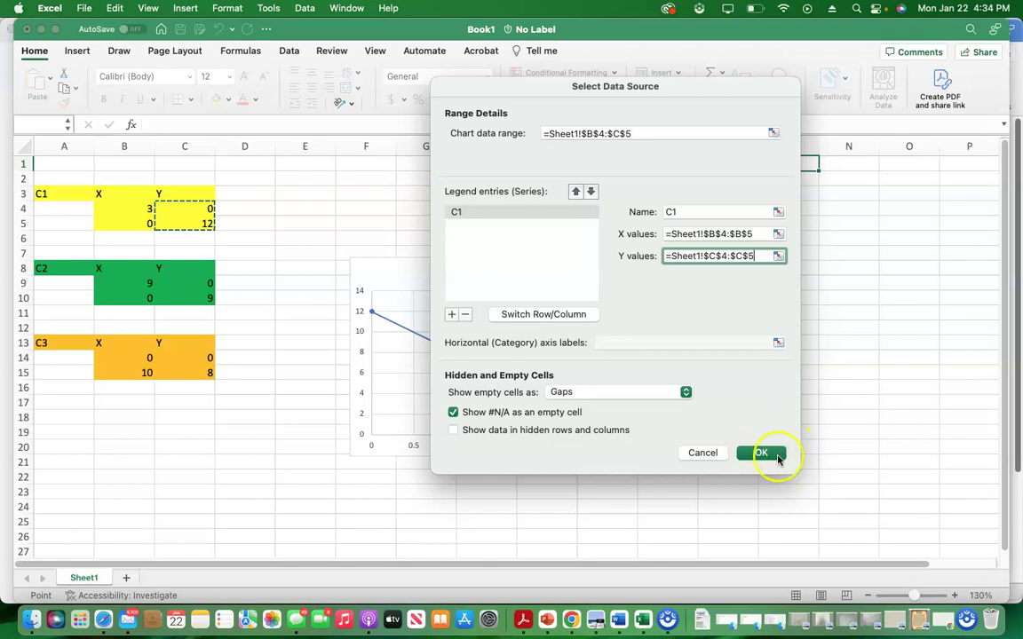
Add a second series named C2, clearing its placeholder Y value.
left_click(455, 315)
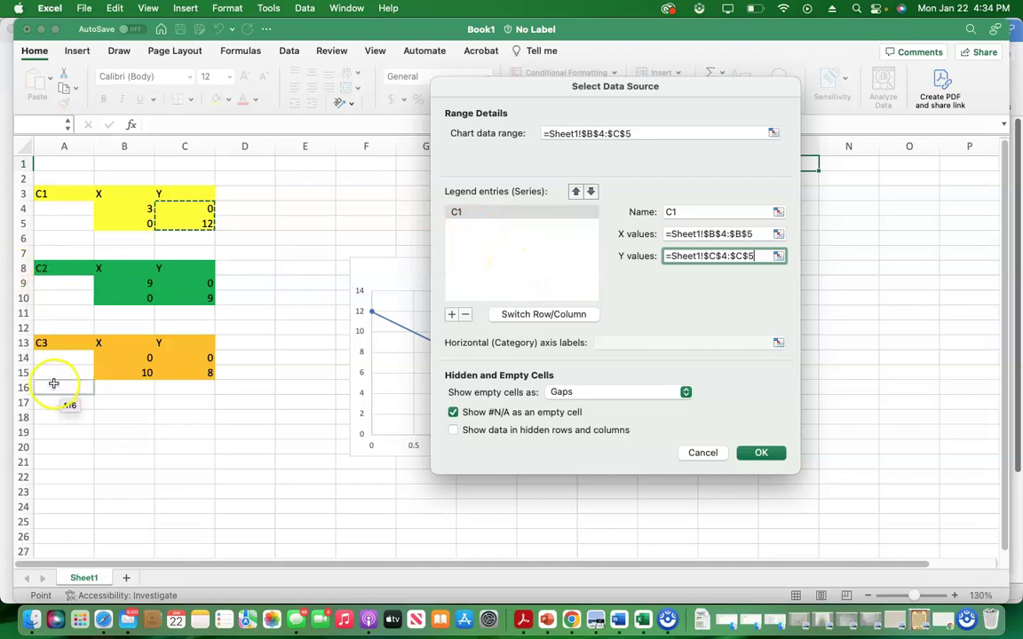
left_click(453, 316)
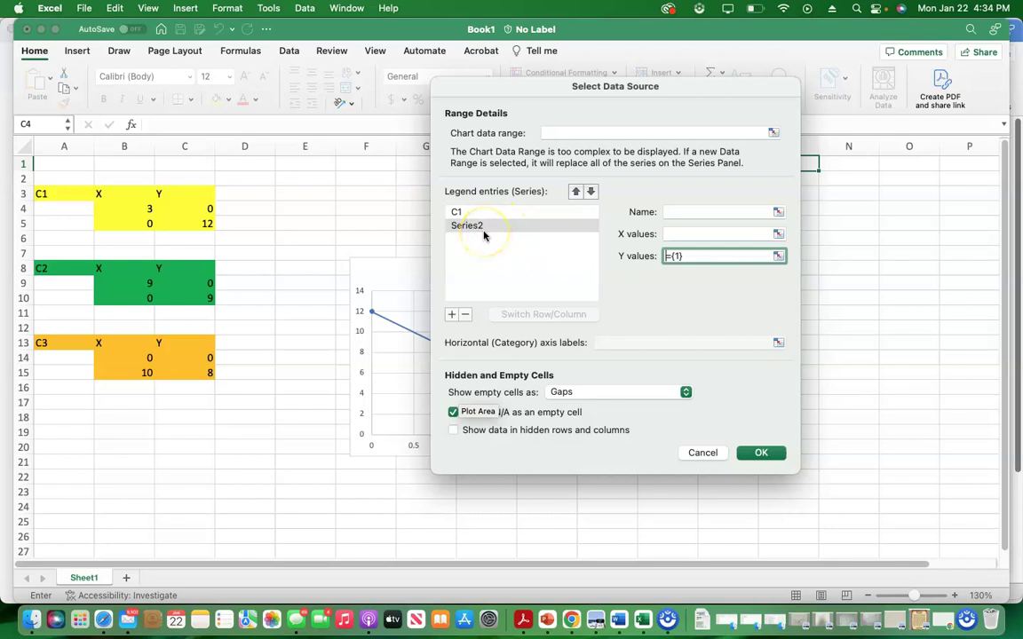
left_click_drag(696, 256, 635, 255)
key("BackSpace")
left_click(691, 211)
key("Return")
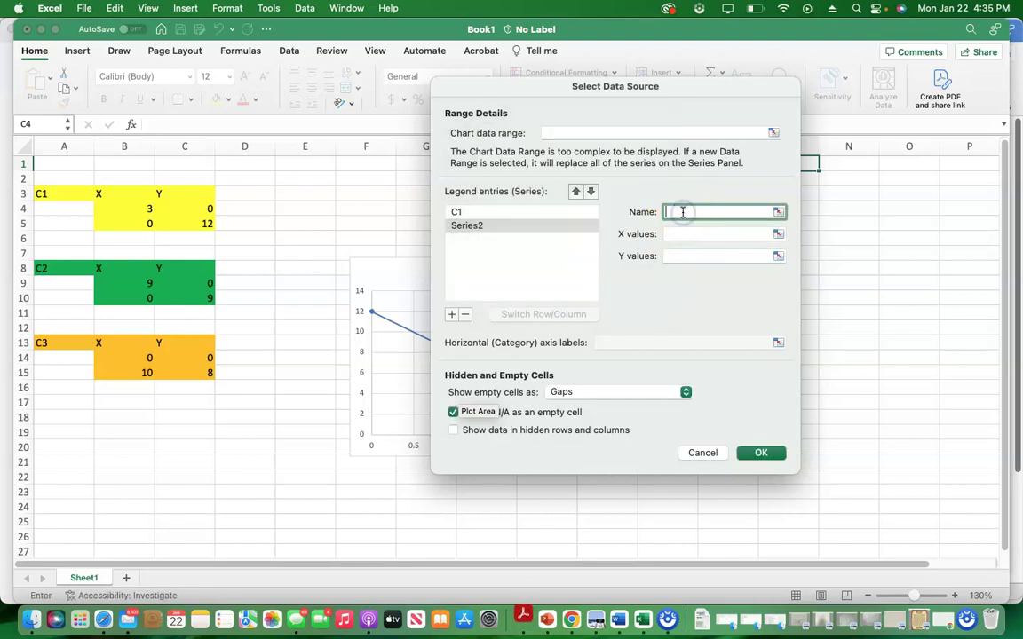
type("C2")
left_click(679, 256)
Set C2's X values to B9:B10 and its Y values to C9:C10.
left_click(678, 234)
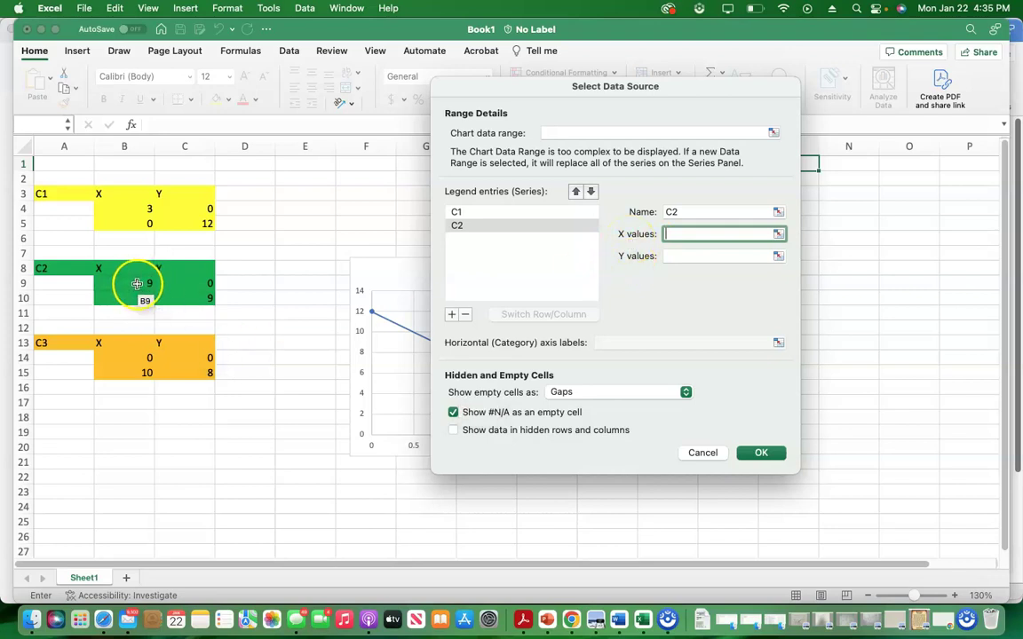
left_click_drag(137, 284, 136, 305)
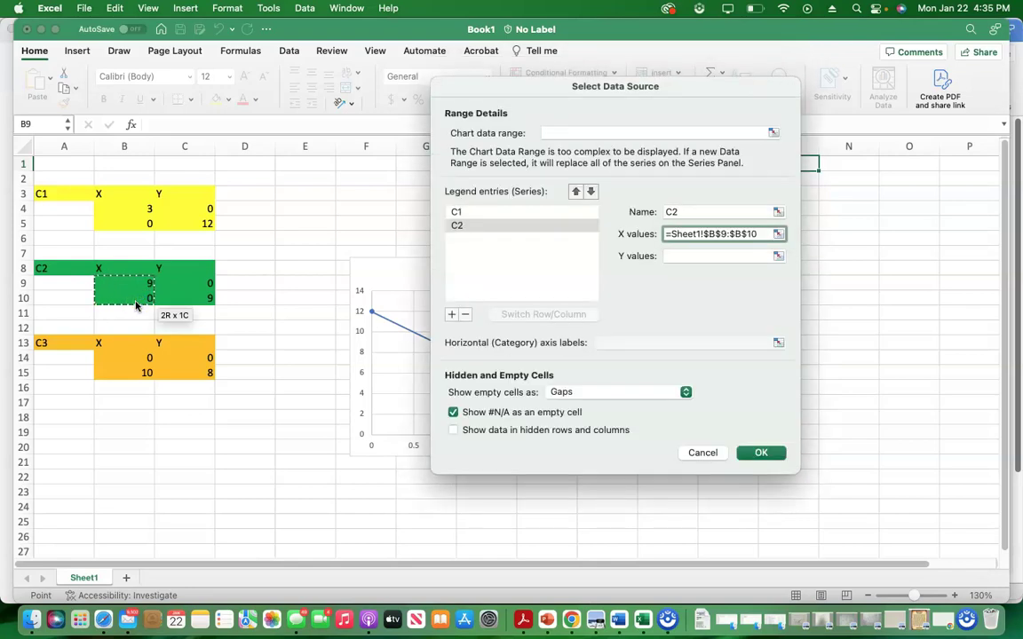
left_click(675, 256)
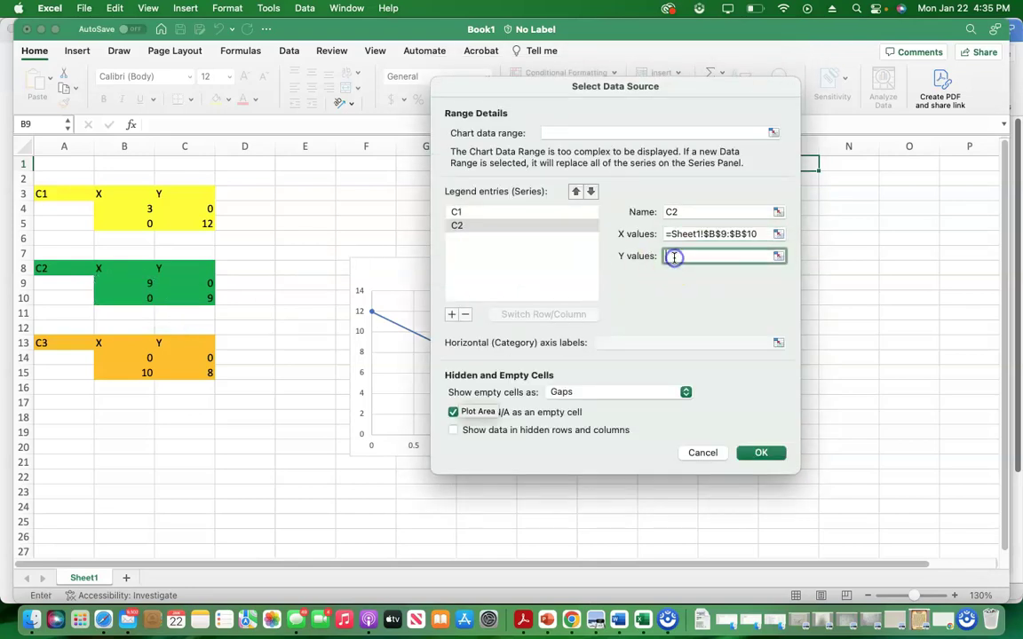
left_click_drag(199, 283, 199, 307)
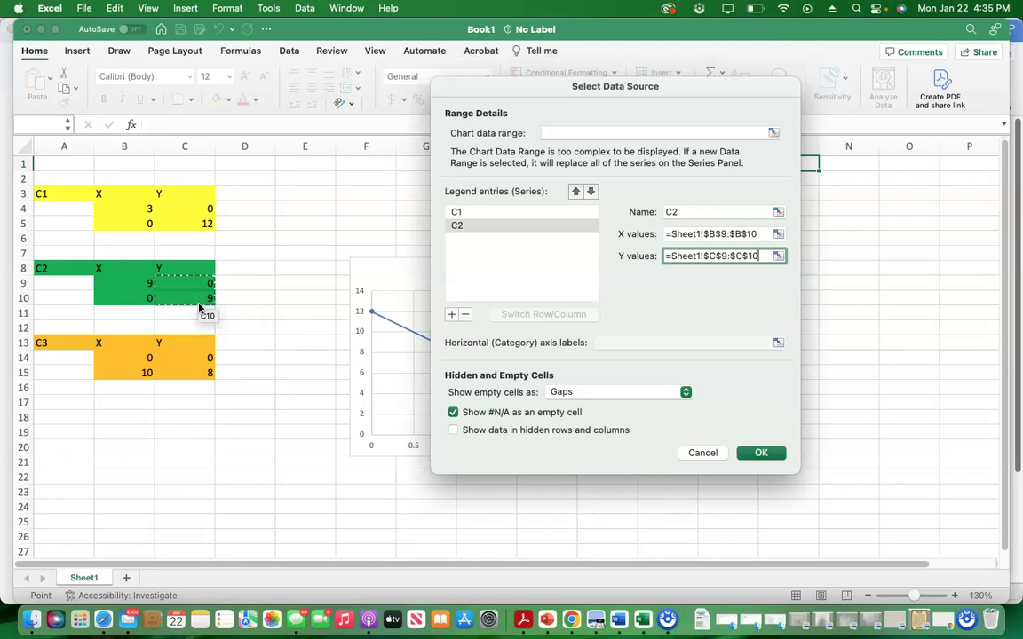
left_click(451, 316)
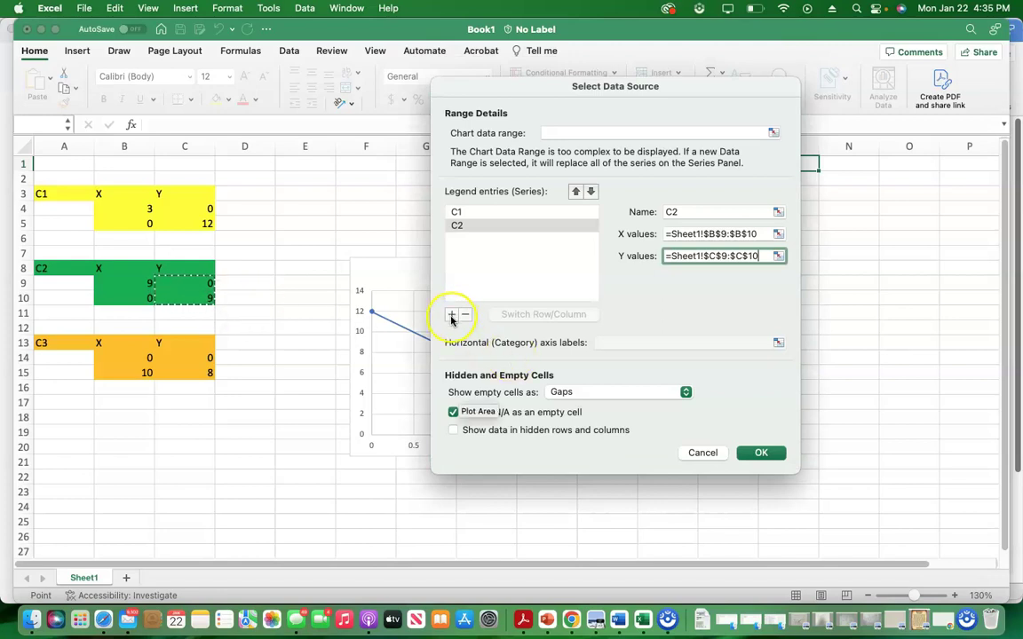
Add series C3 with X values B14:B15 and Y values C14:C15, then confirm.
left_click(451, 317)
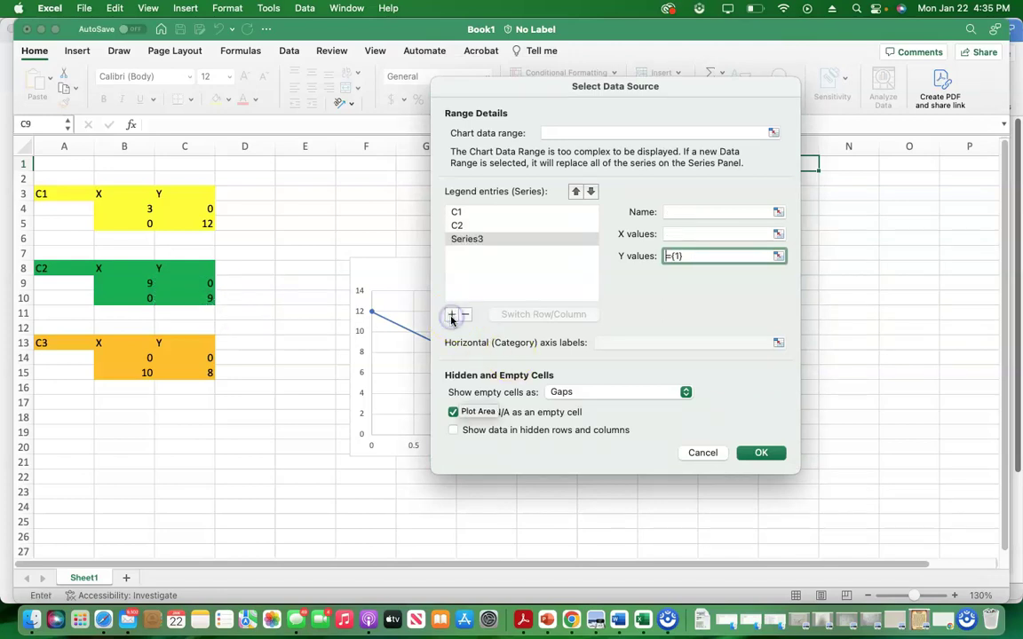
left_click(491, 242)
left_click(686, 213)
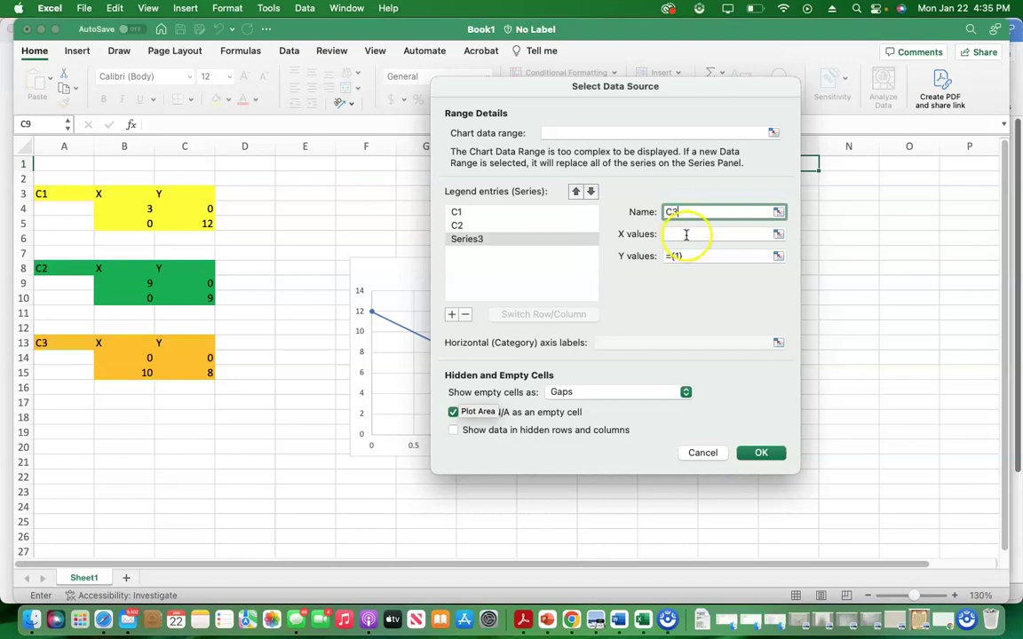
left_click(686, 233)
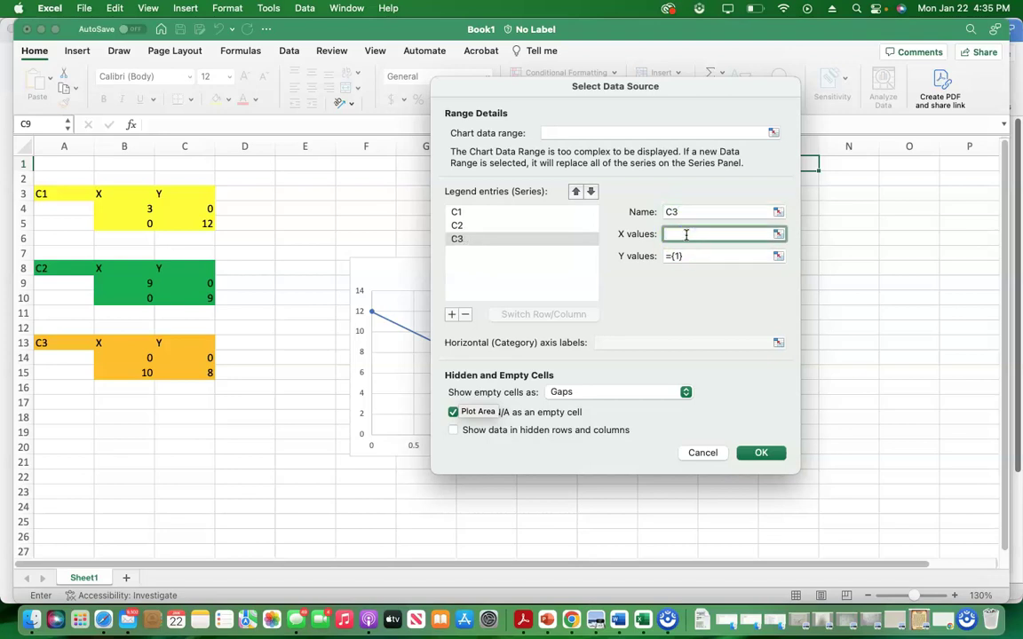
left_click(136, 358)
mouse_move(137, 358)
left_mouse_down()
mouse_move(136, 380)
mouse_move(141, 368)
left_mouse_up()
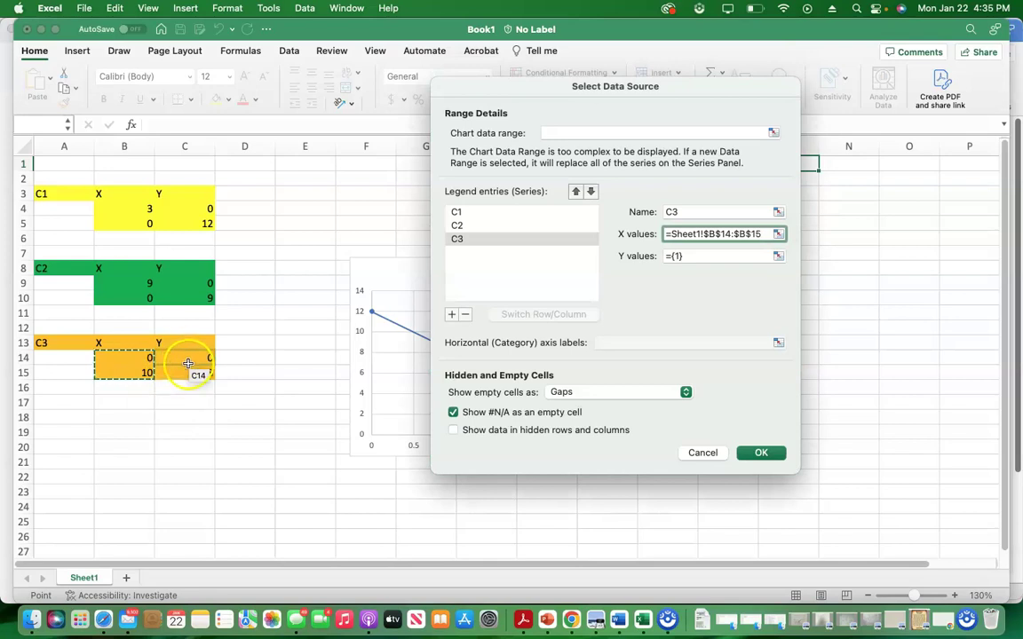
left_click(690, 256)
key("BackSpace")
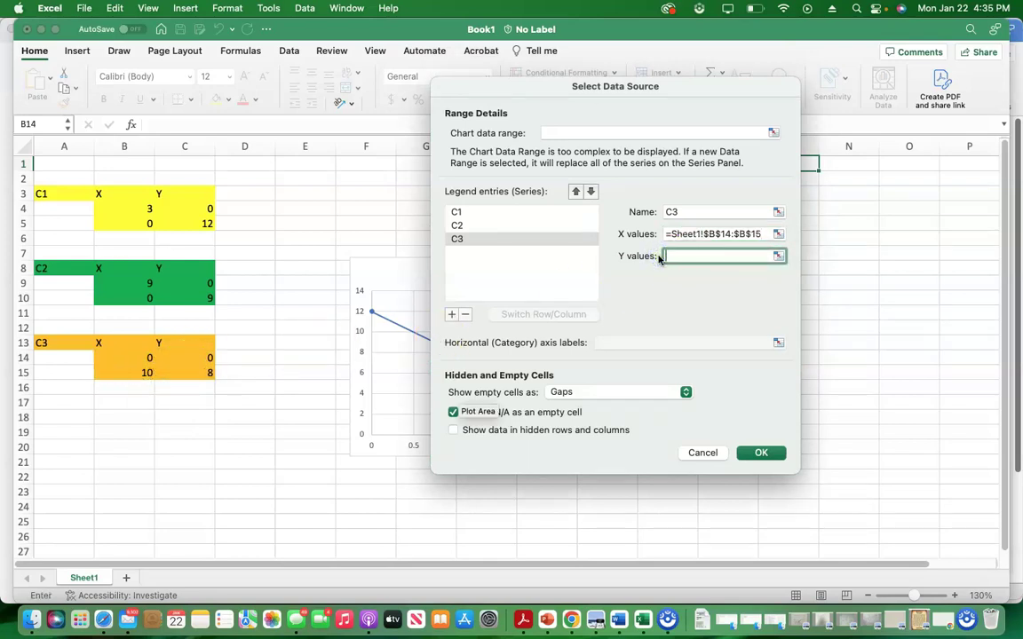
left_click_drag(184, 354, 193, 379)
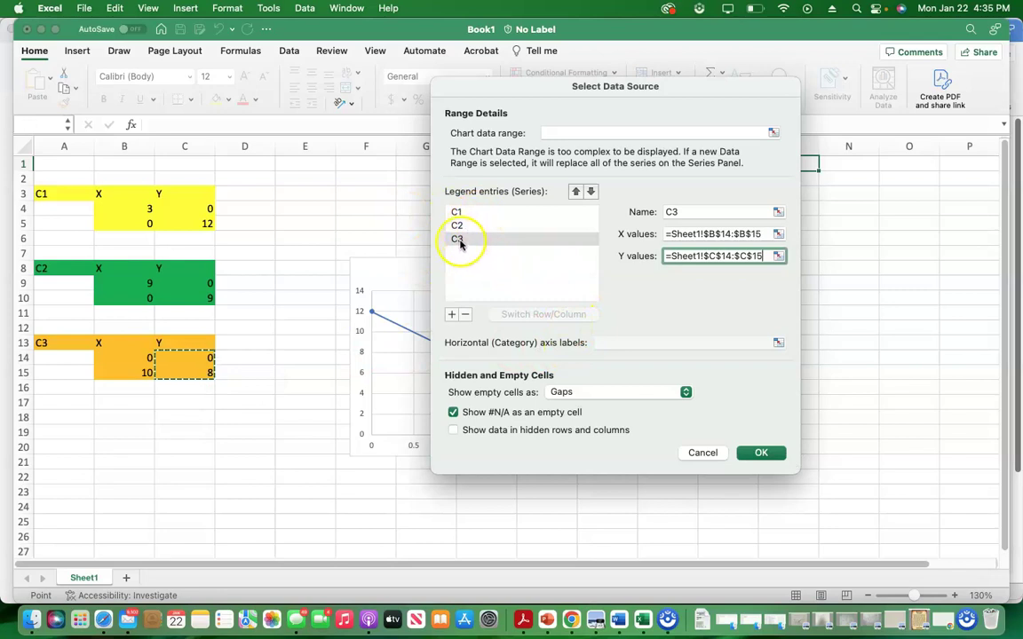
left_click(763, 454)
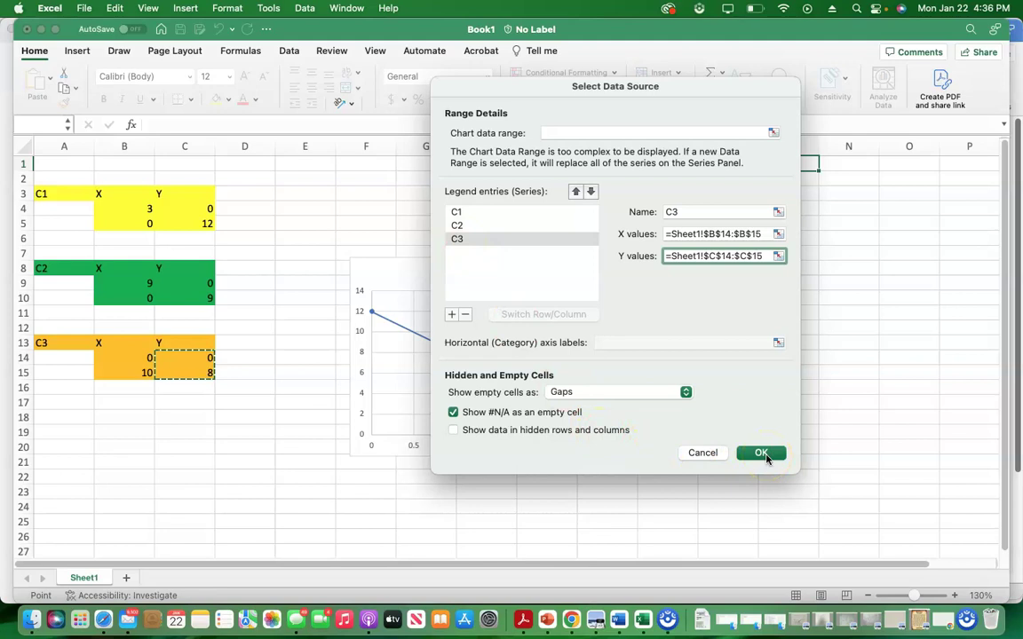
Apply the three series, then select the C2 and C3 lines to check their data.
left_click(762, 454)
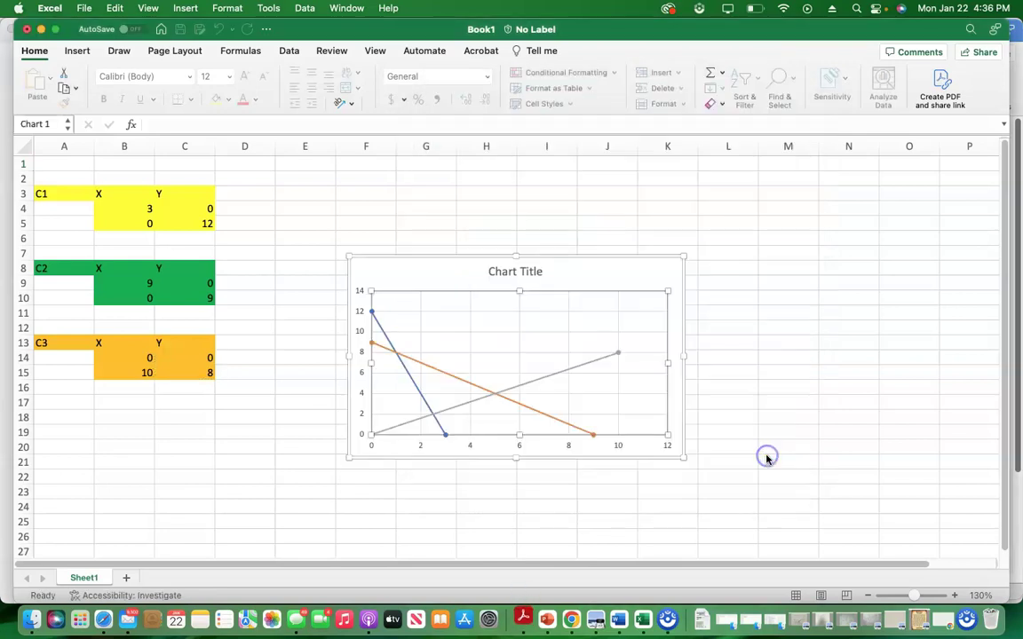
left_click(768, 460)
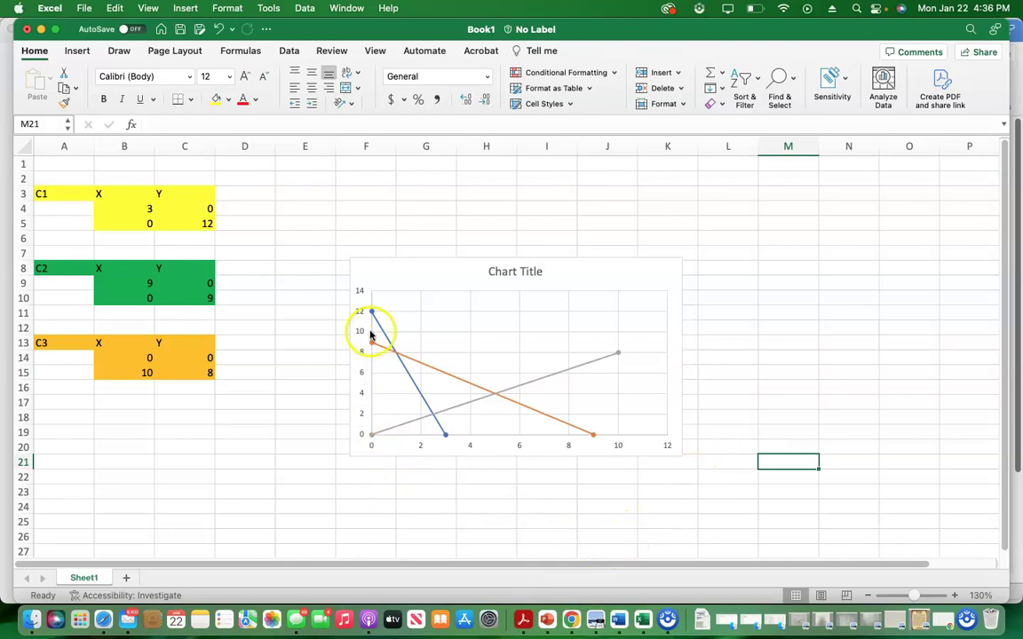
mouse_move(376, 323)
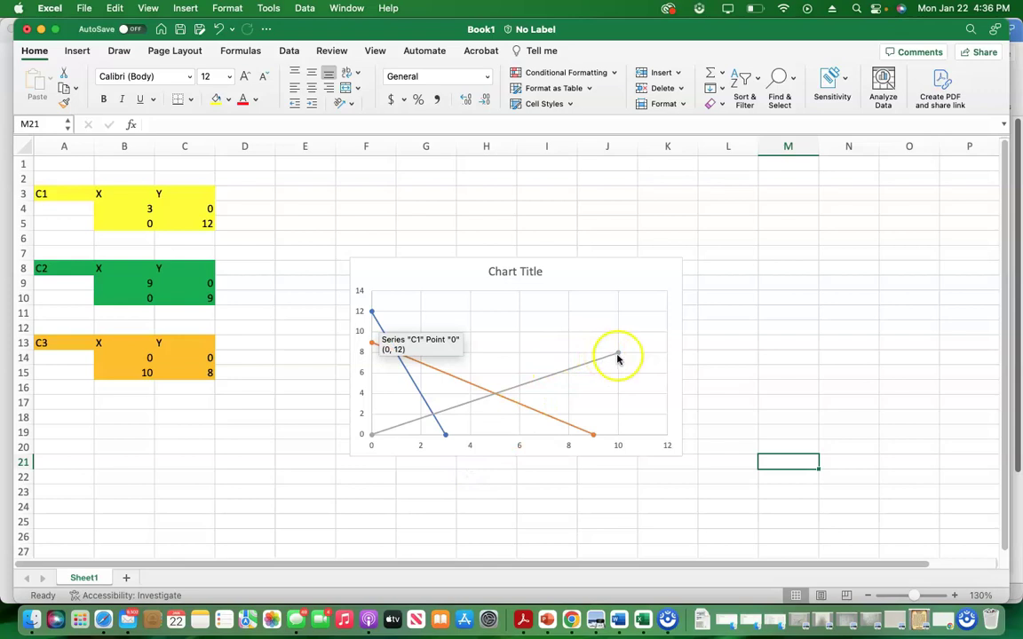
mouse_move(381, 358)
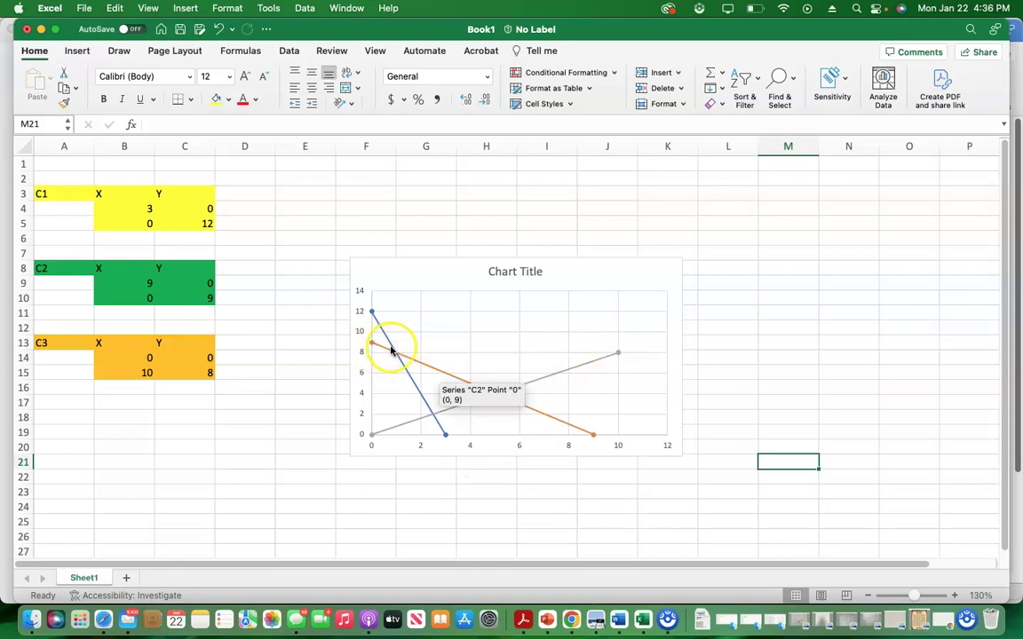
left_click(568, 428)
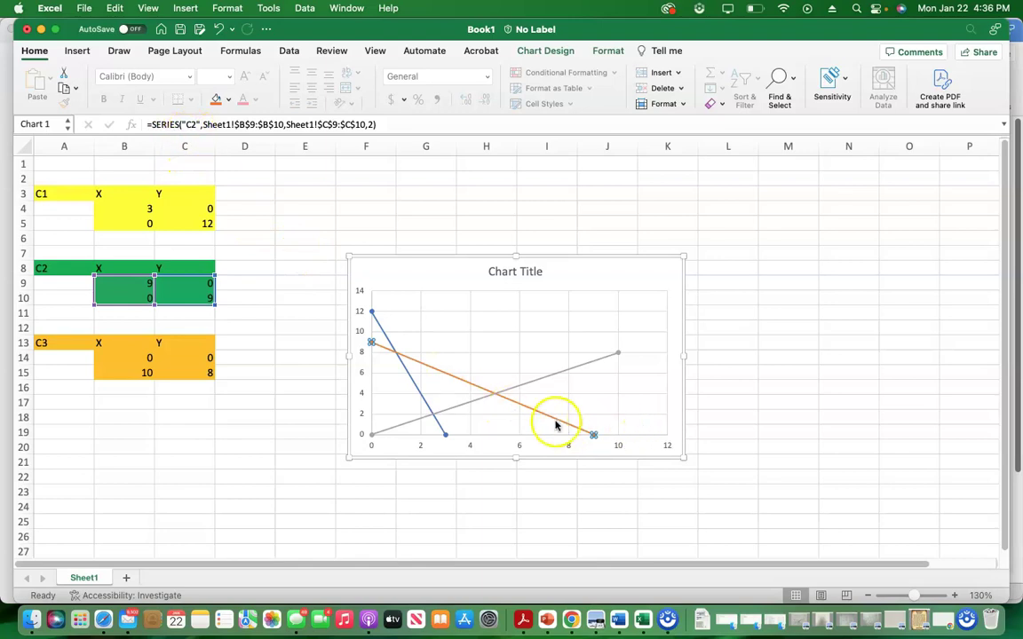
mouse_move(587, 437)
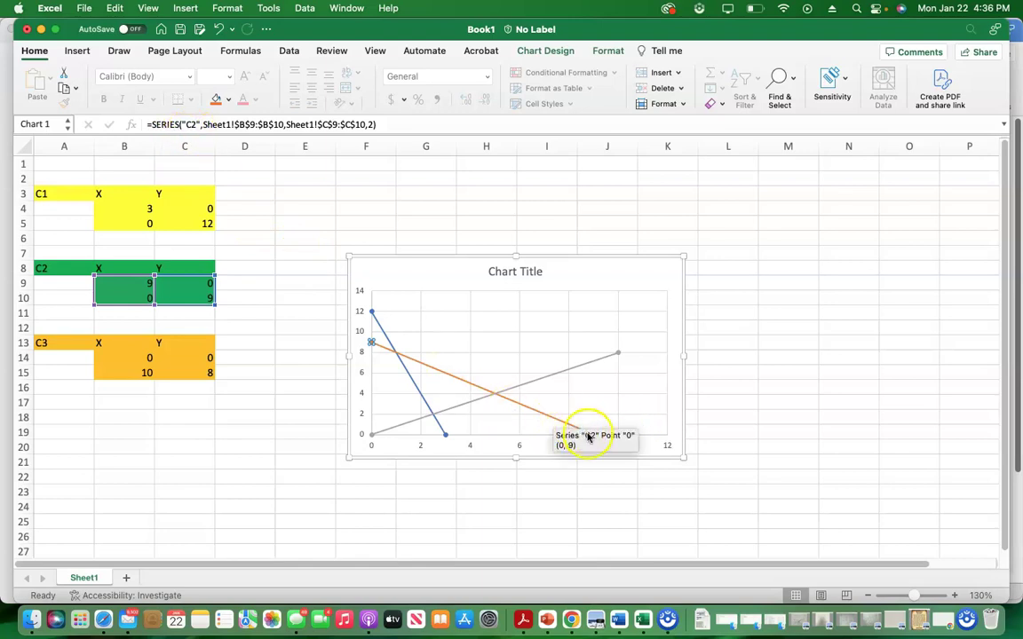
left_click(579, 366)
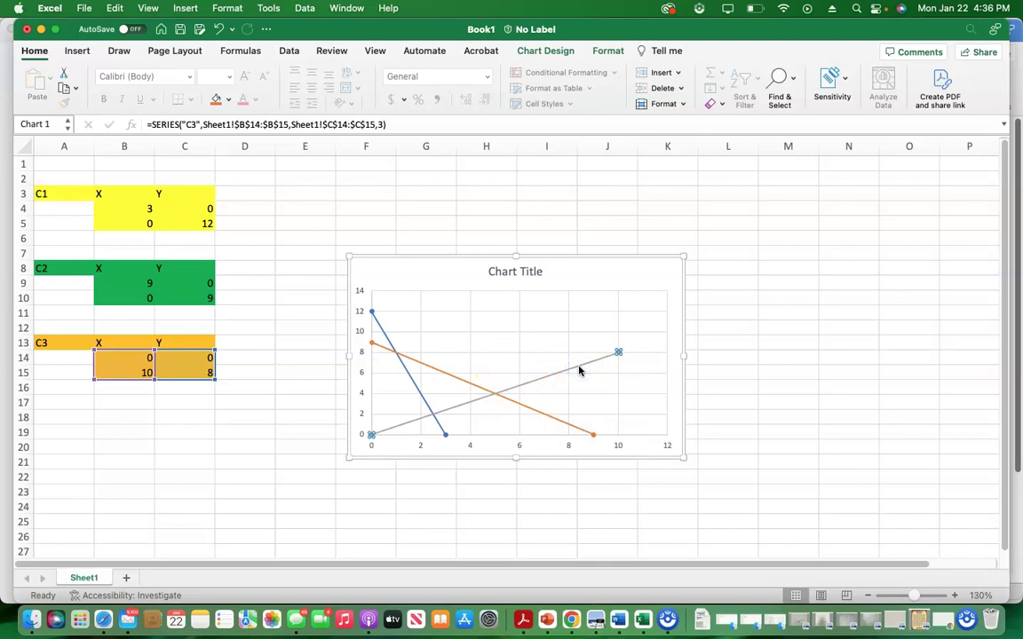